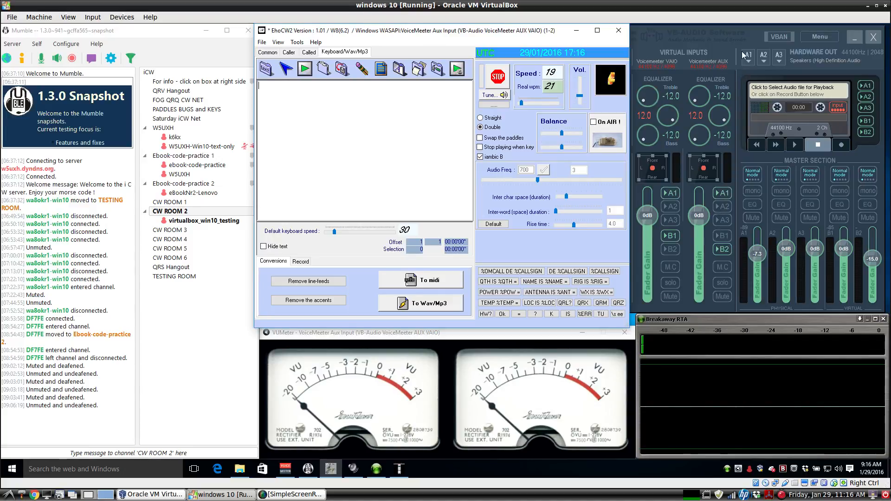
Check the VoiceMeeter mixer, then bring EhoCW2's keyer window back in front.
click(736, 38)
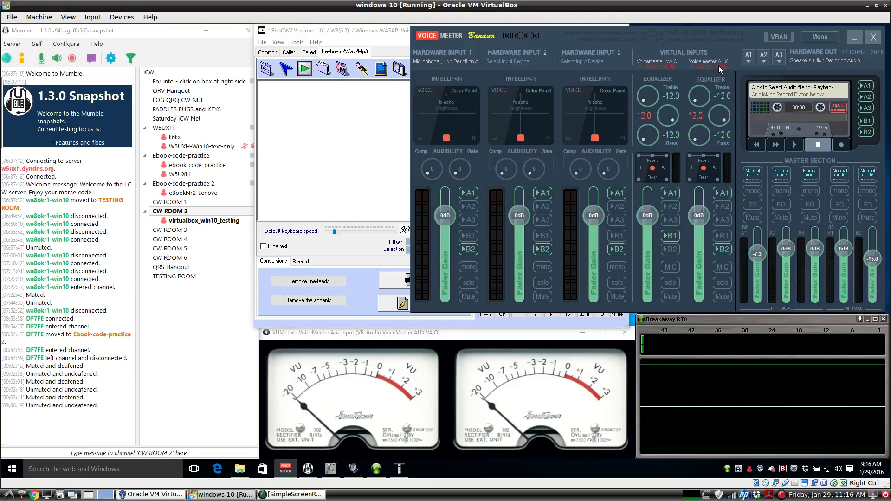
click(377, 144)
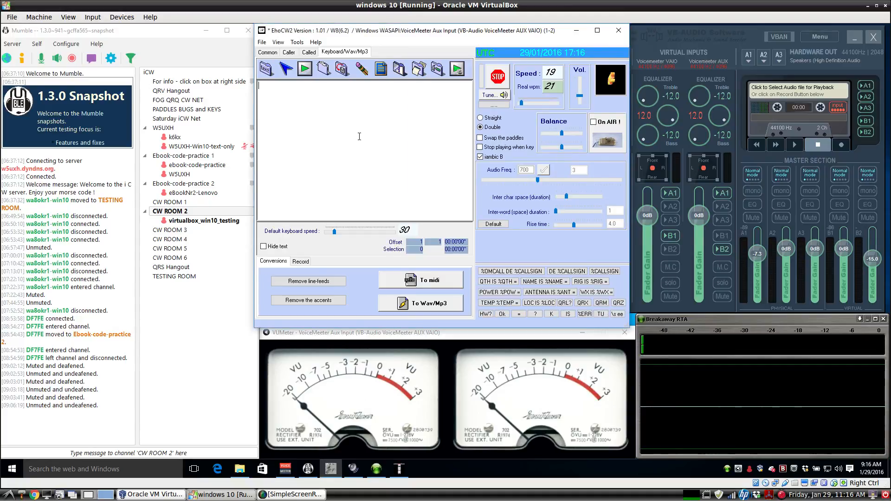
click(63, 44)
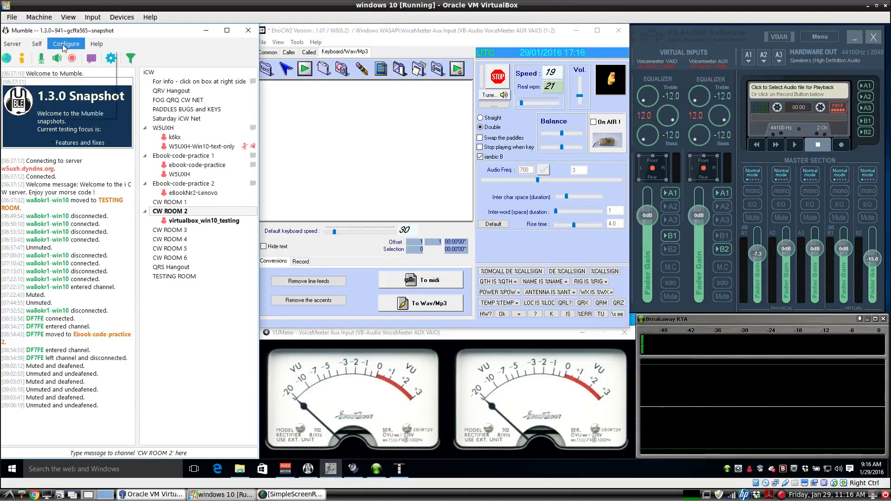
click(72, 57)
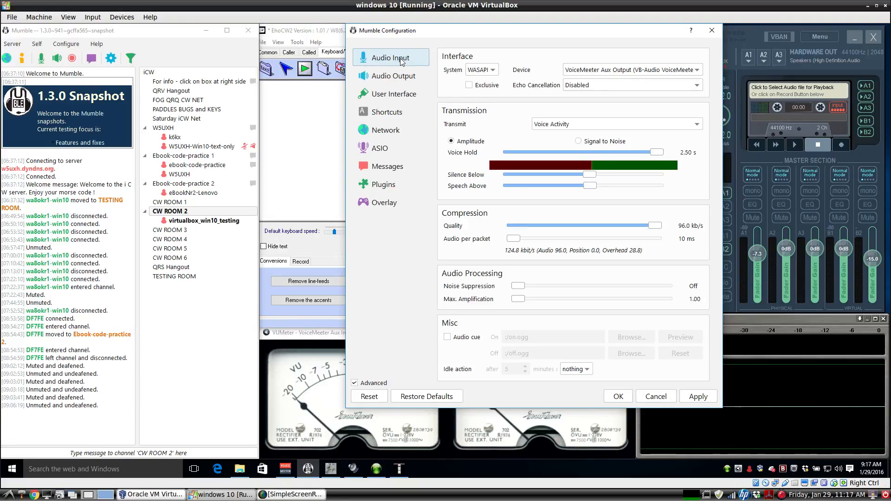
click(407, 82)
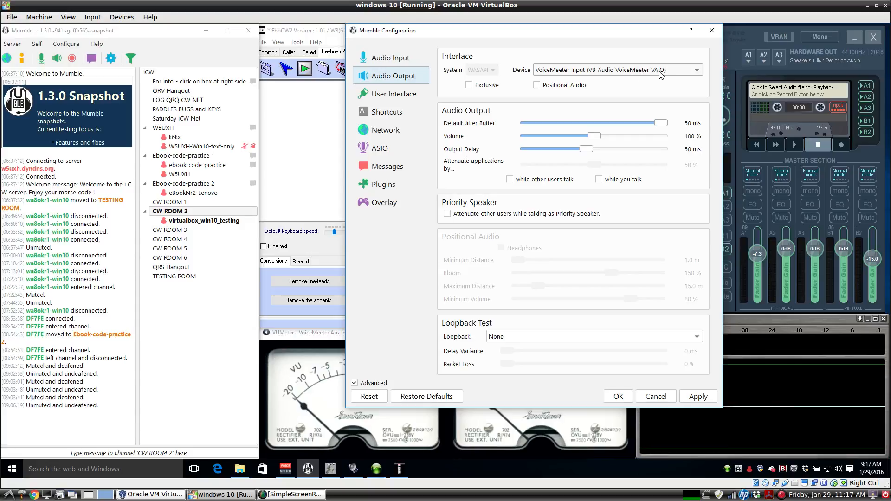
click(709, 32)
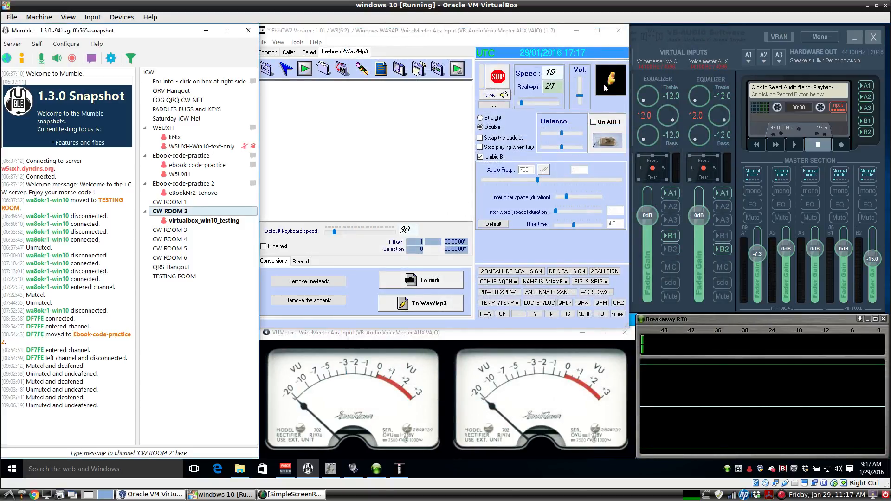
Join the Ebook-code-practice 2 channel in Mumble, then move into CW ROOM 3.
click(672, 46)
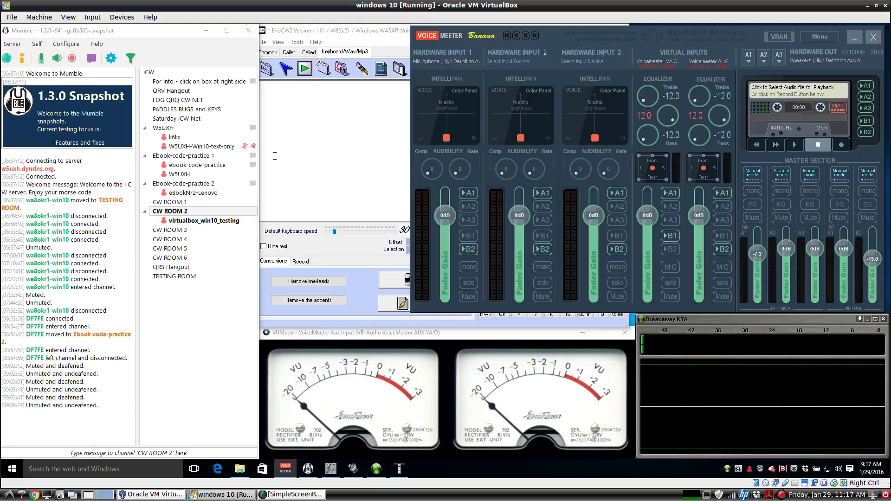
double_click(211, 184)
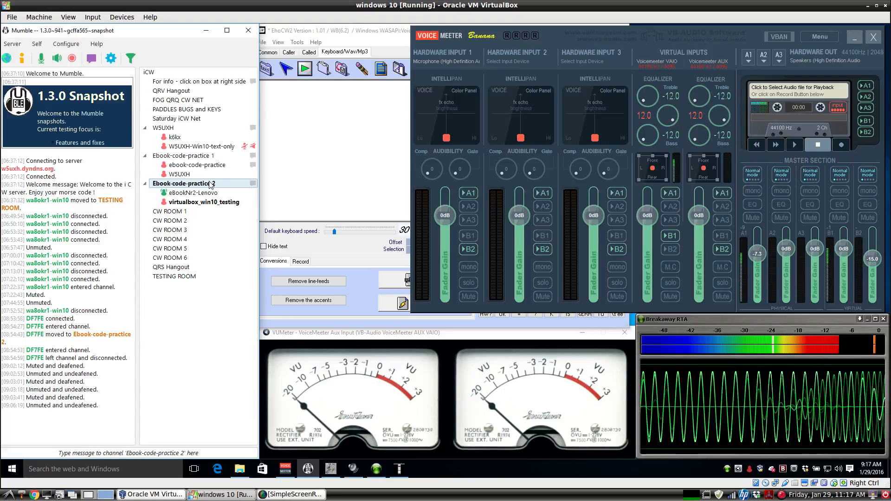
click(211, 230)
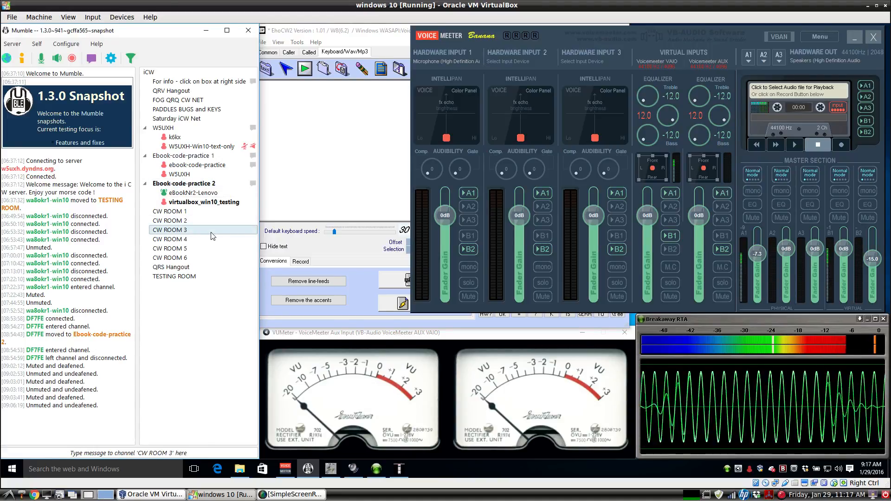
double_click(211, 232)
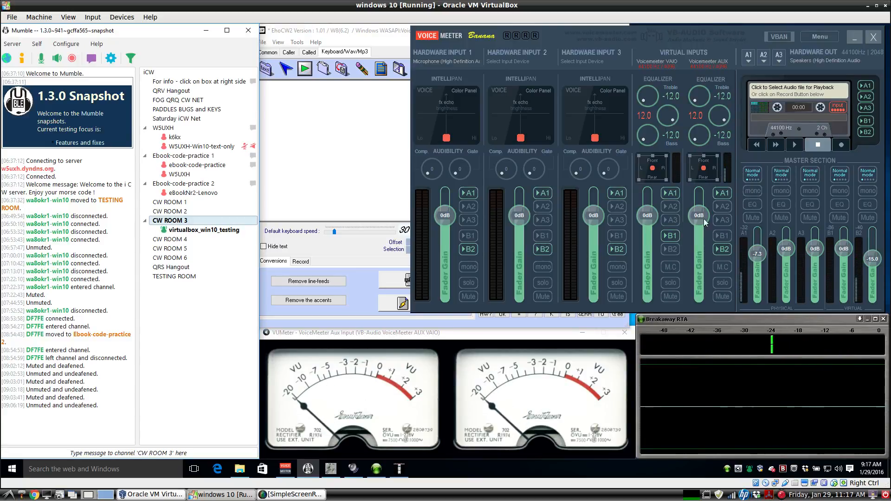
Remove the AUX input from bus B2, send VAIO to B1, and rejoin Ebook-code-practice 2.
click(722, 249)
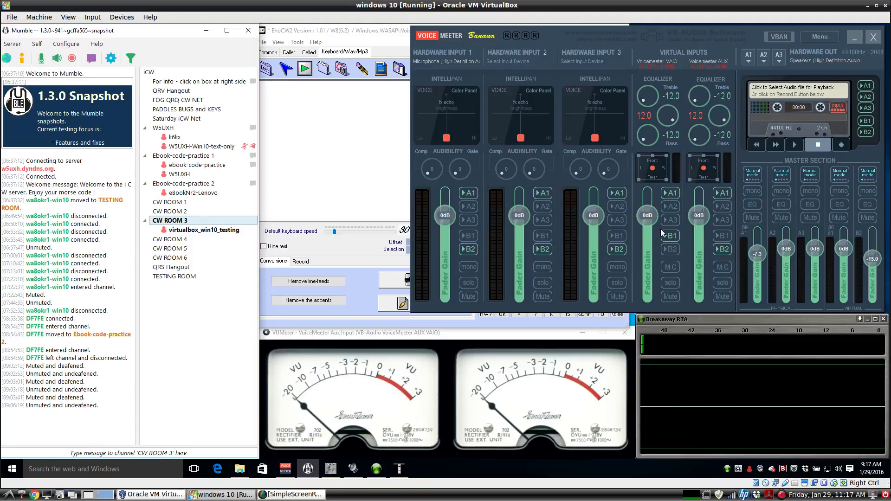
click(669, 238)
click(695, 318)
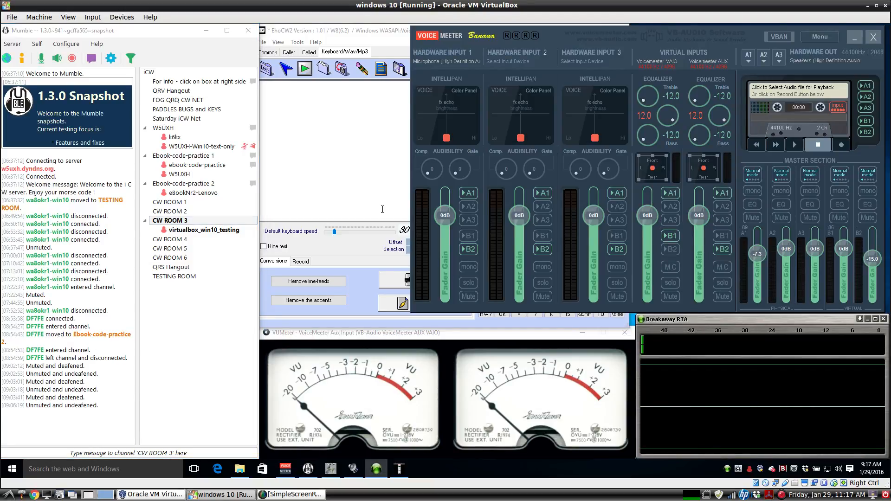
double_click(204, 184)
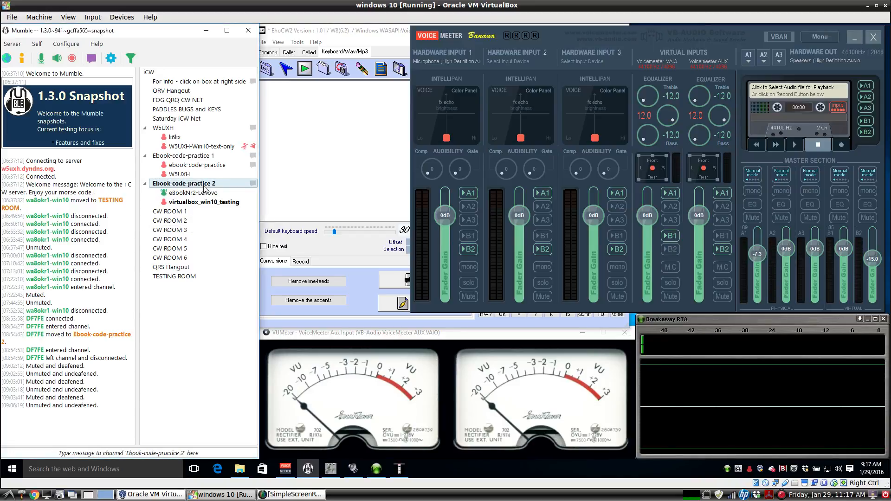
Keep VoiceMeeter Output as Breakaway RTA's input device, and mute and deafen Mumble.
right_click(700, 319)
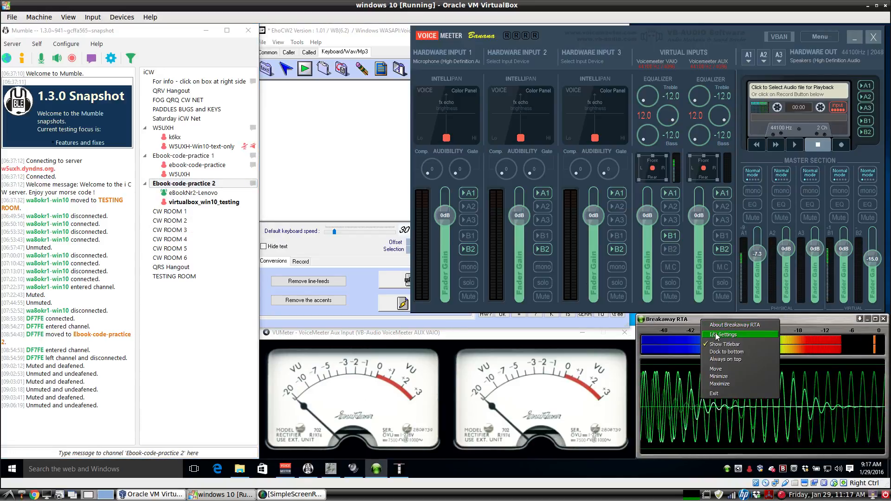
click(717, 334)
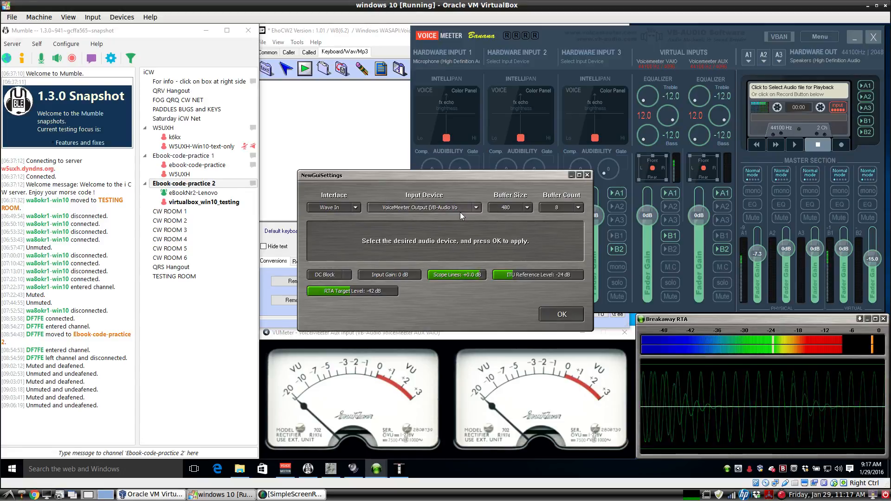
click(57, 58)
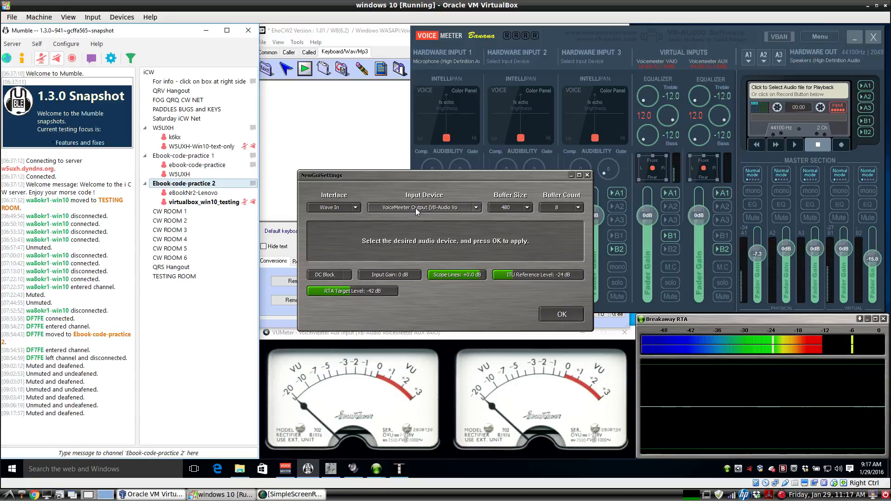
click(477, 208)
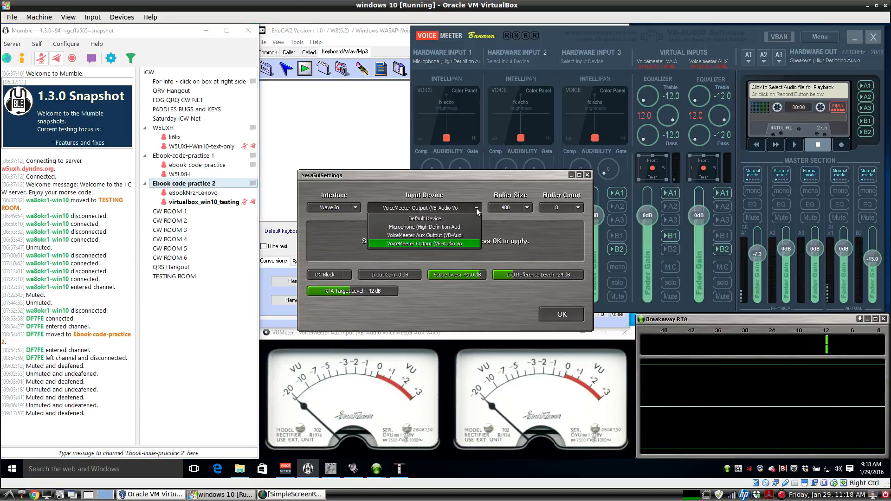
click(461, 246)
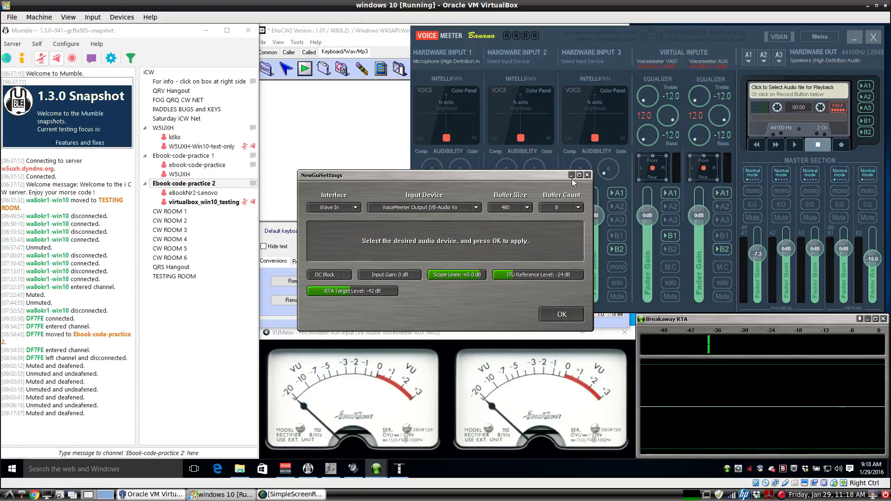
click(588, 176)
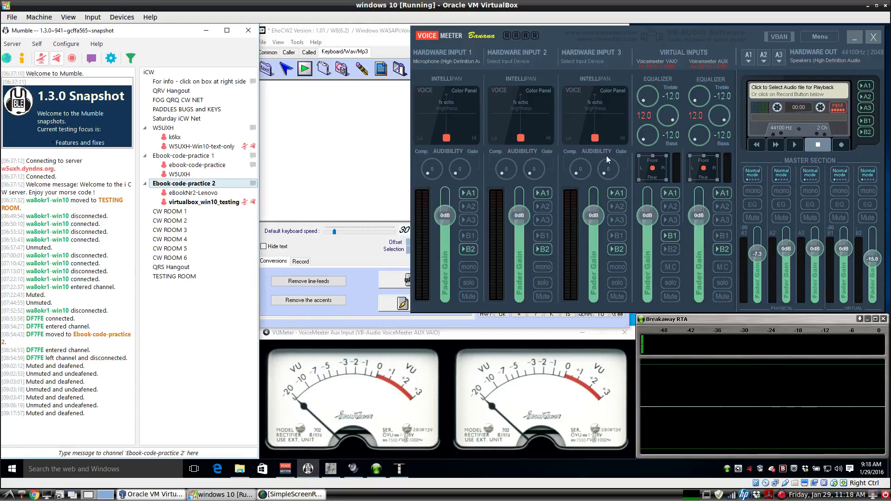
Send VAIO to bus B1, confirm VUMeter reads VoiceMeeter Aux Input, and route AUX to B2.
click(666, 238)
click(688, 320)
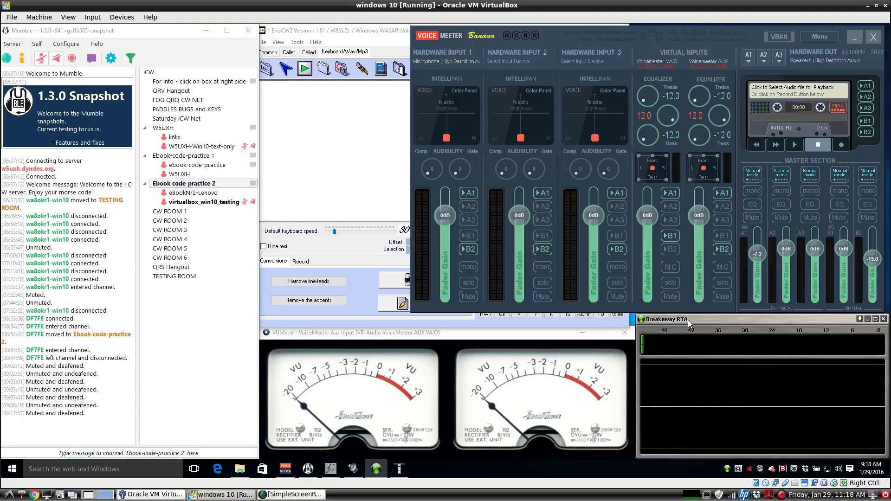
right_click(507, 334)
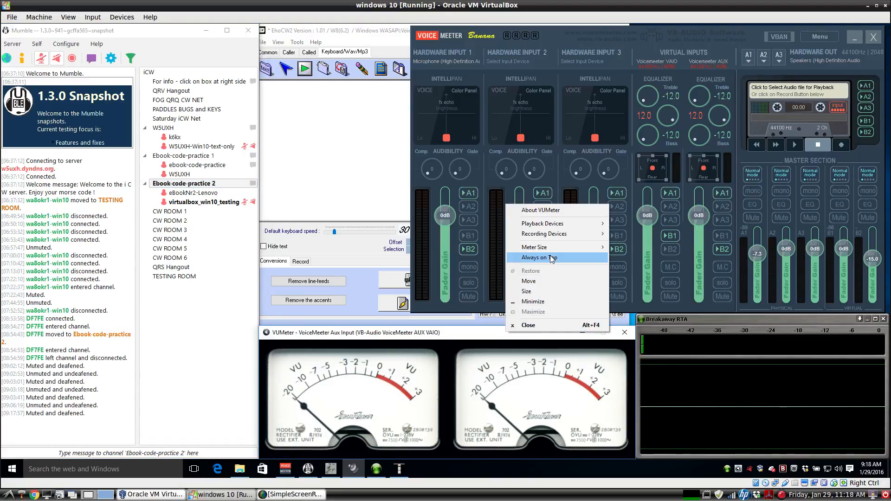
mouse_move(557, 225)
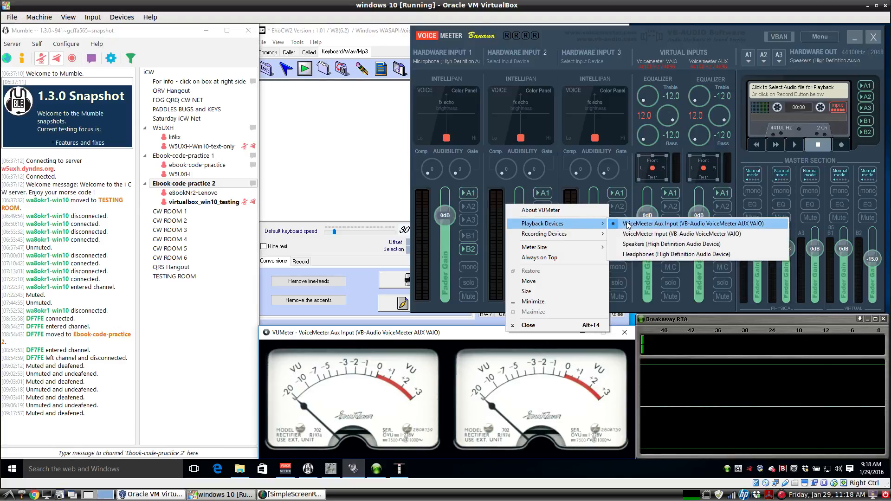
click(478, 334)
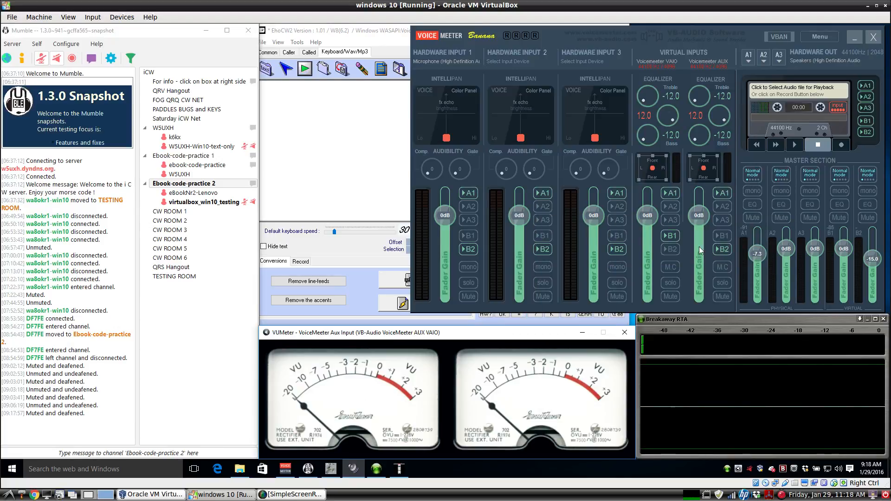
click(722, 248)
Undeafen Mumble, then re-deafen it, and bring EhoCW2's keyer window to the front.
click(57, 58)
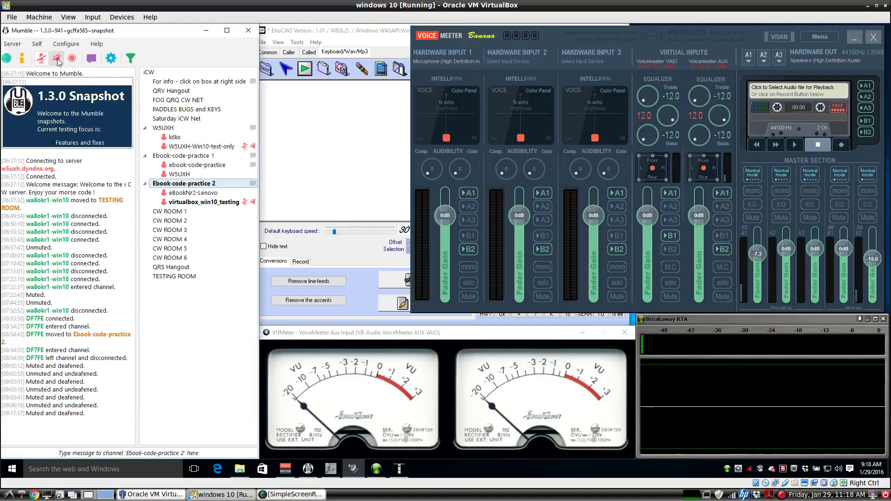
click(57, 59)
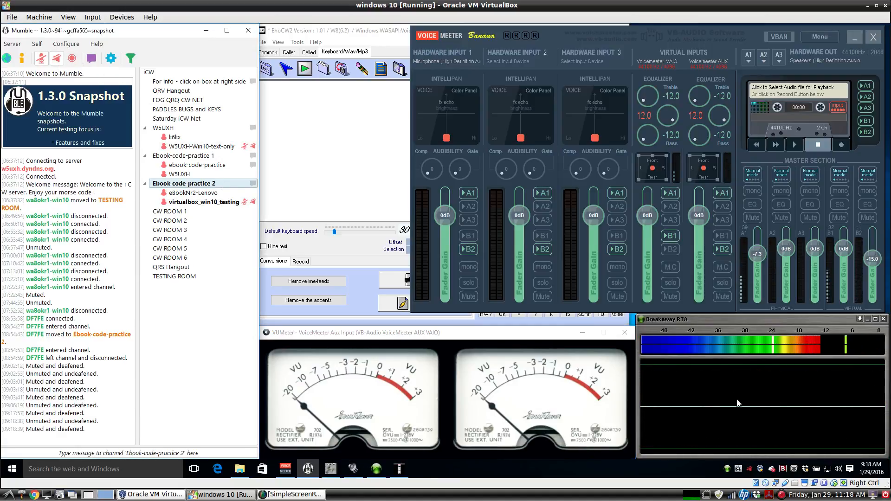
click(581, 313)
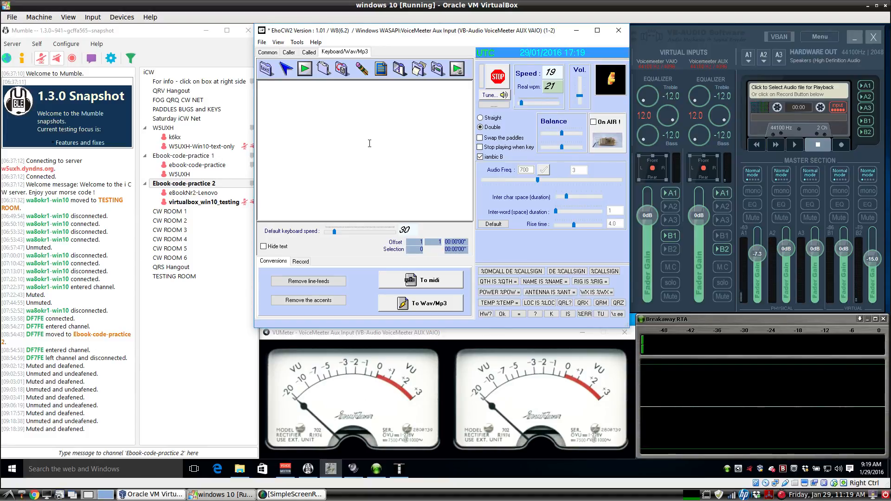
Type 'test' into EhoCW2's text area and check the VUMeter and Breakaway RTA windows.
click(370, 144)
text(test)
click(450, 333)
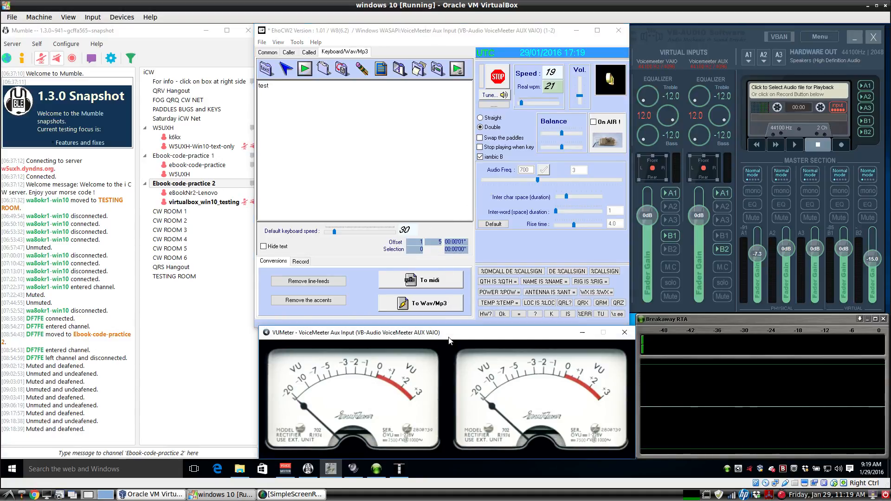
click(714, 327)
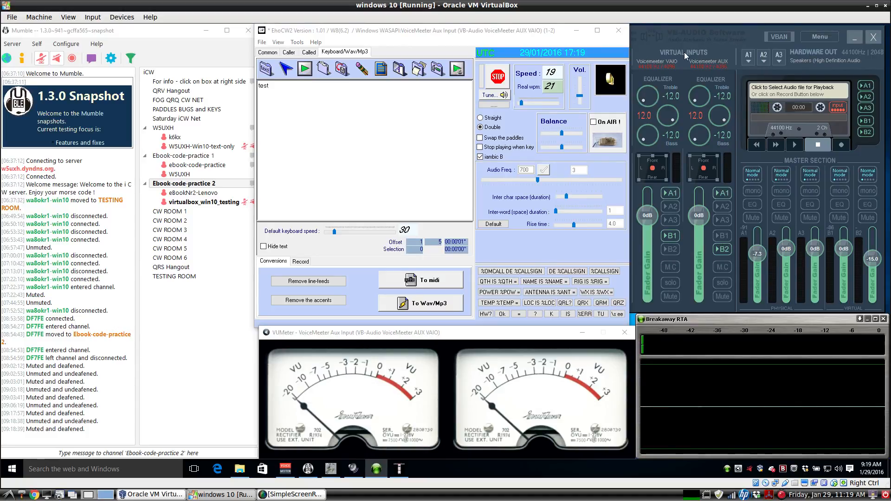
Raise VoiceMeeter's A1 master fader from -7.3 dB, undeafen Mumble, and join CW ROOM 3.
click(713, 37)
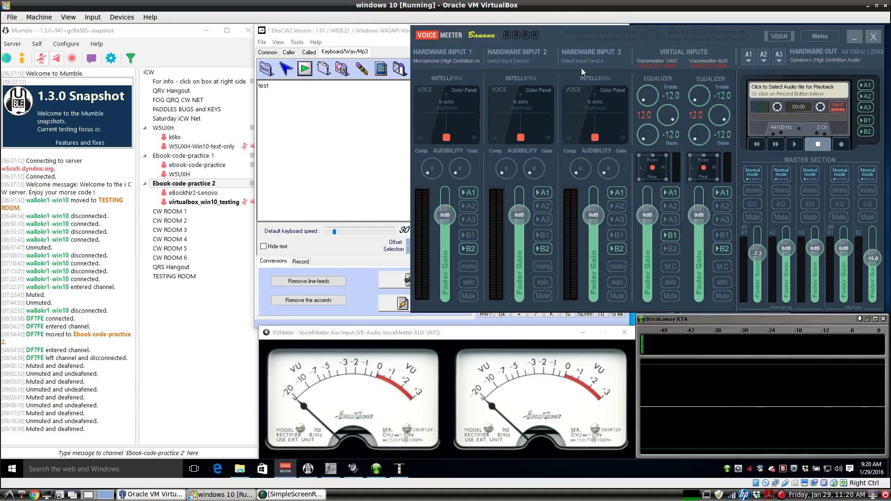
click(365, 100)
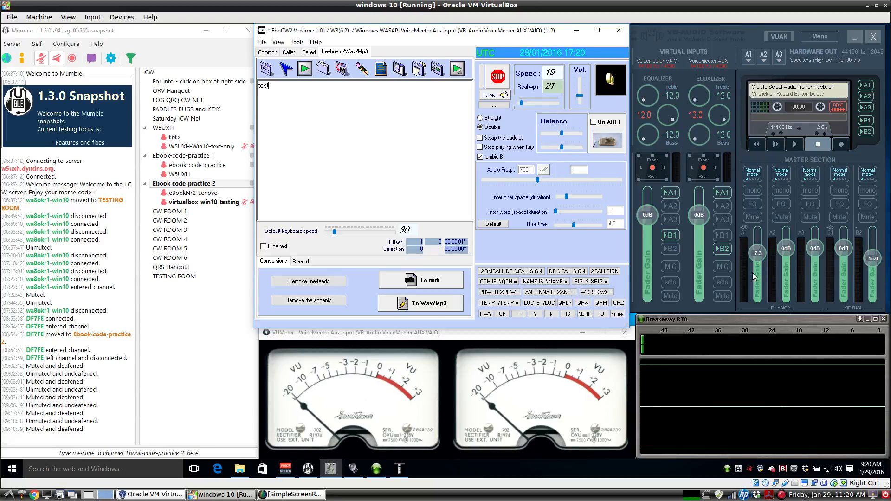
mouse_move(752, 272)
mouse_down()
mouse_move(759, 245)
mouse_move(760, 273)
mouse_move(759, 258)
mouse_up()
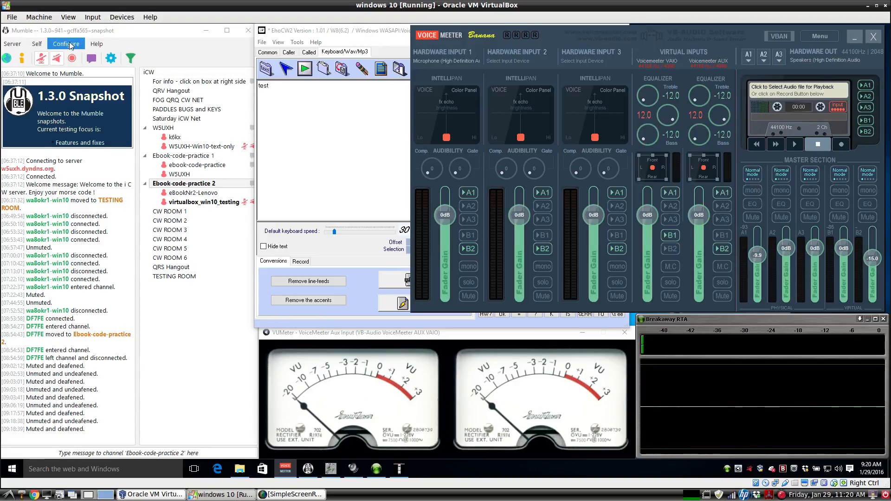
click(41, 59)
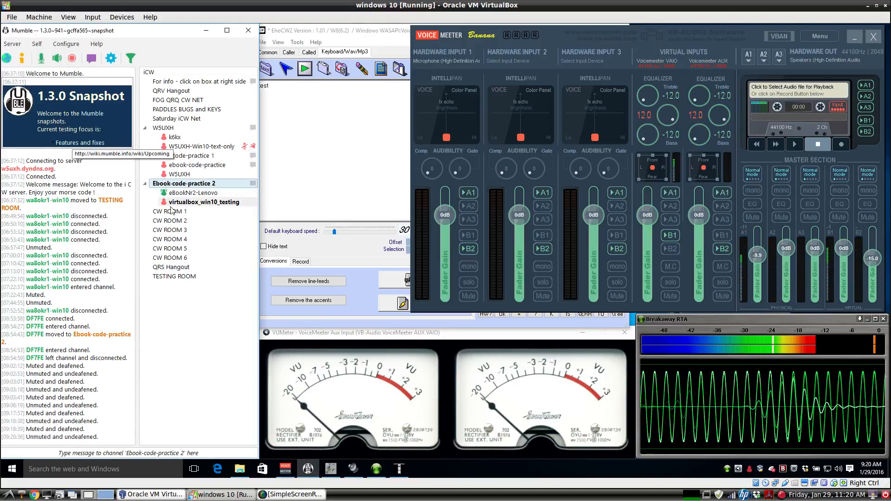
double_click(170, 229)
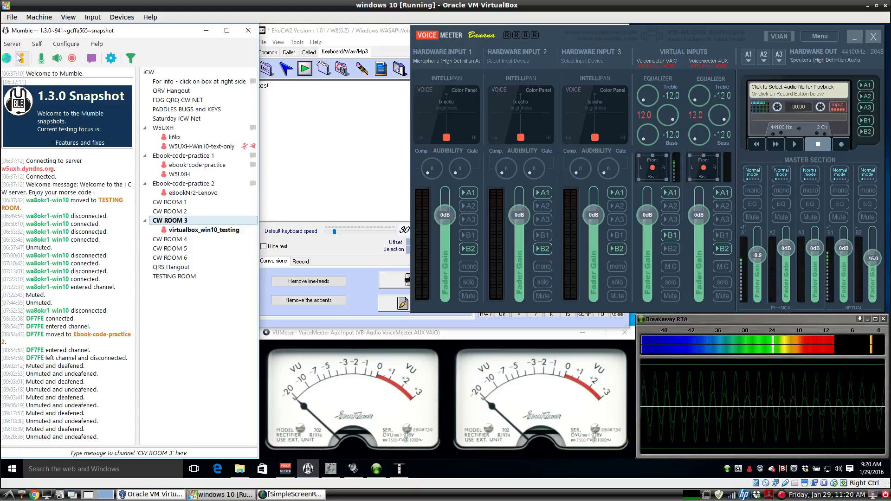
click(63, 45)
click(69, 55)
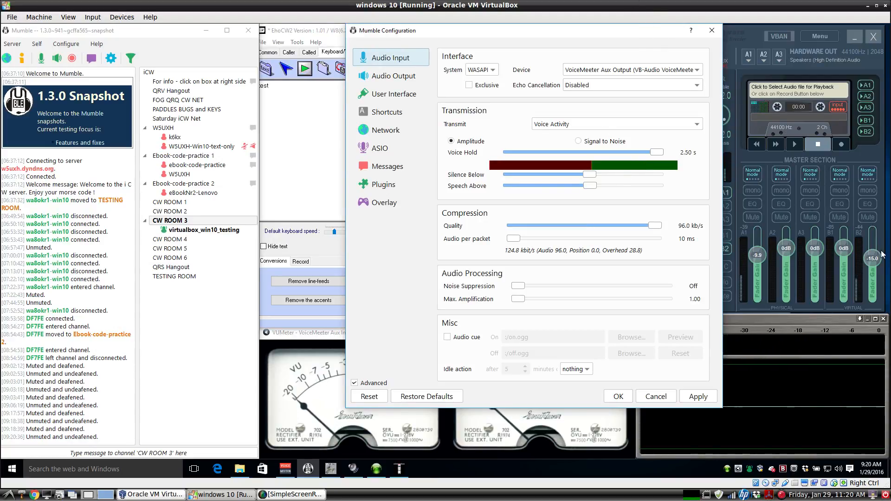
click(820, 181)
click(381, 299)
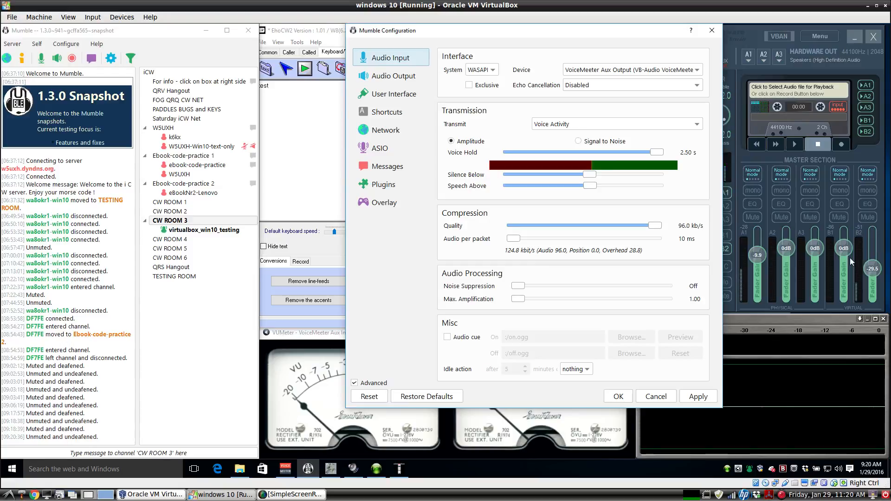
drag(870, 267, 871, 241)
click(395, 222)
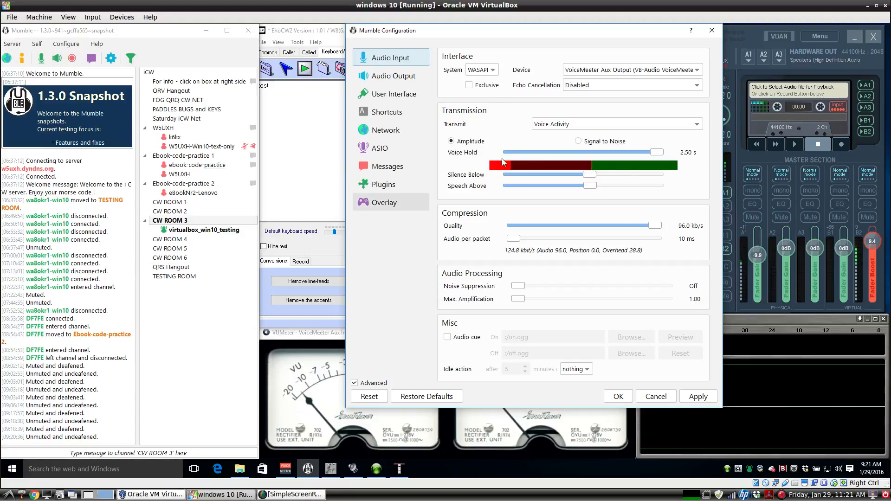
double_click(878, 241)
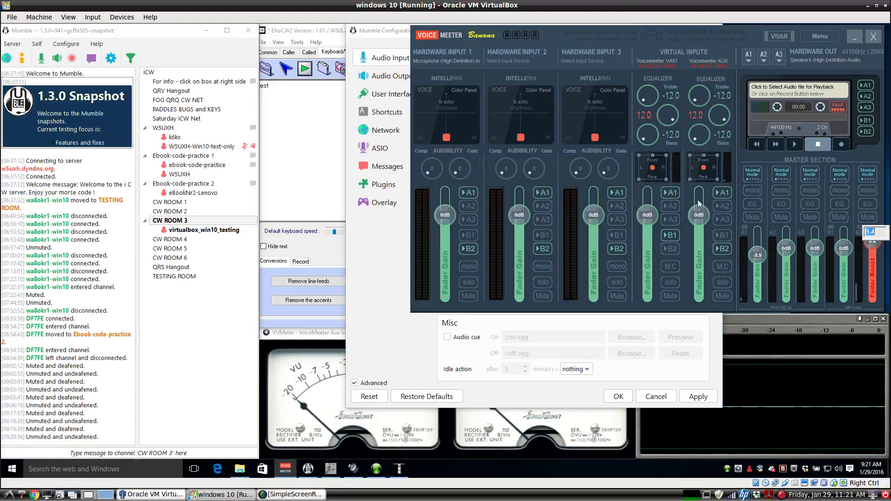
key(BackSpace)
text(-15)
key(Return)
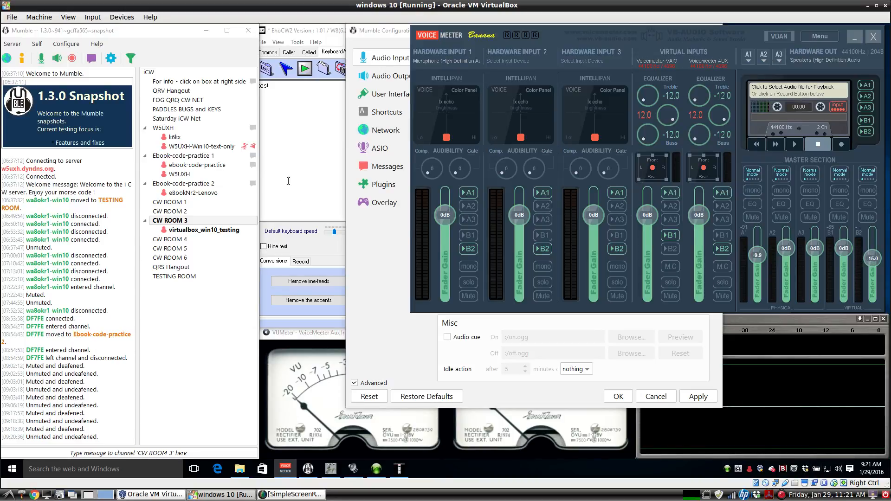
click(396, 218)
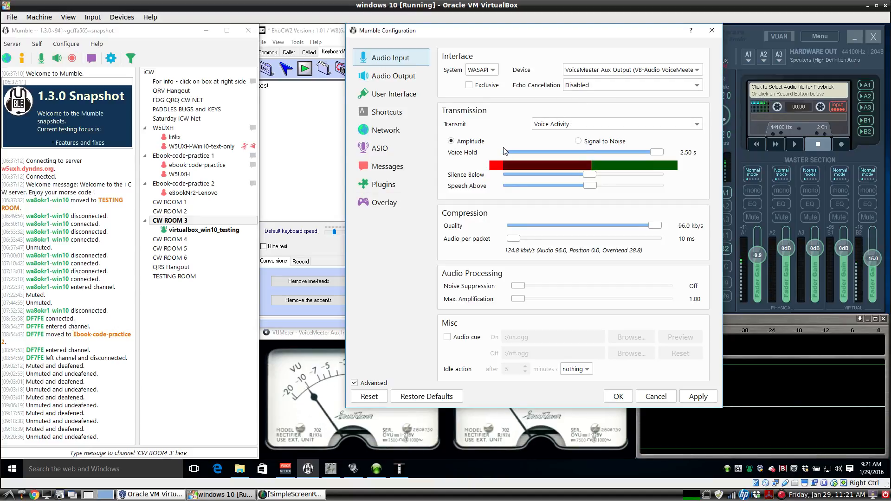
click(712, 31)
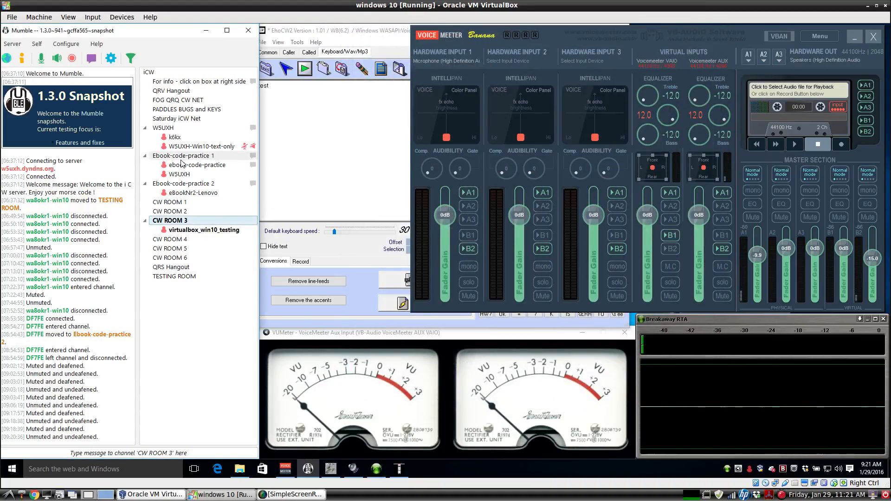
mouse_move(181, 161)
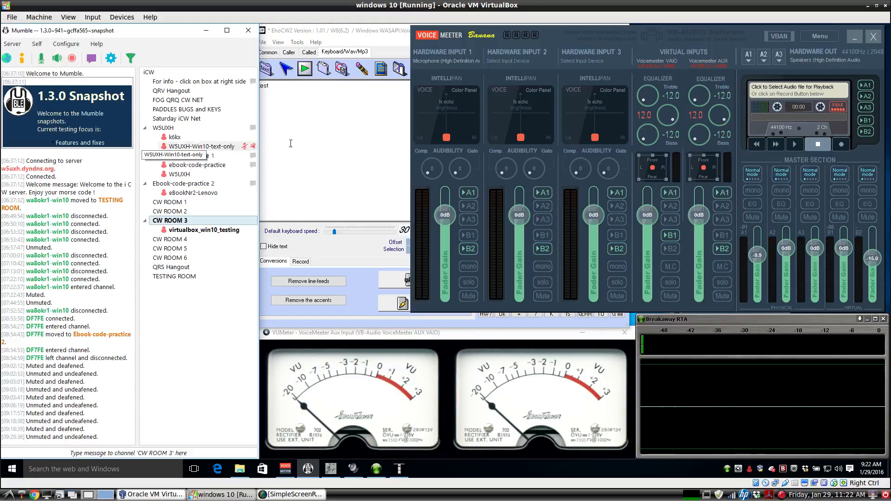
click(370, 126)
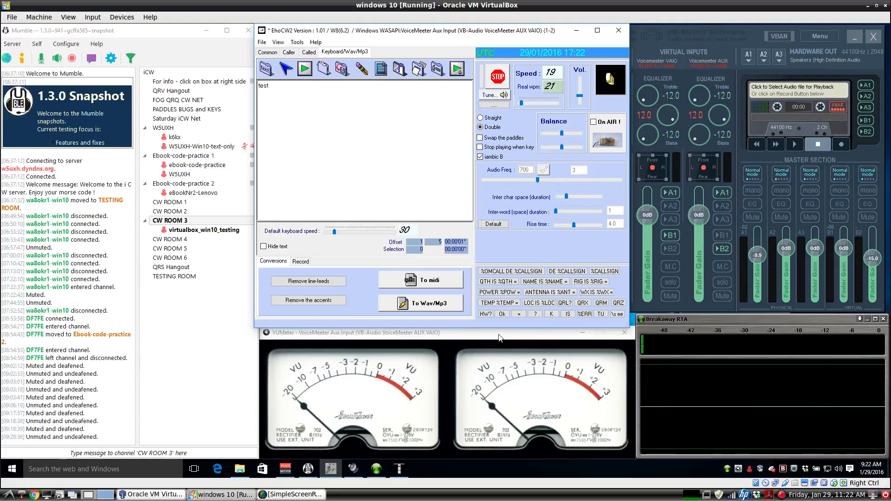
Open EhoCW2's Tools > Options Parameters showing VoiceMeeter Aux Input, then switch to VoiceMeeter Banana.
click(297, 42)
click(307, 54)
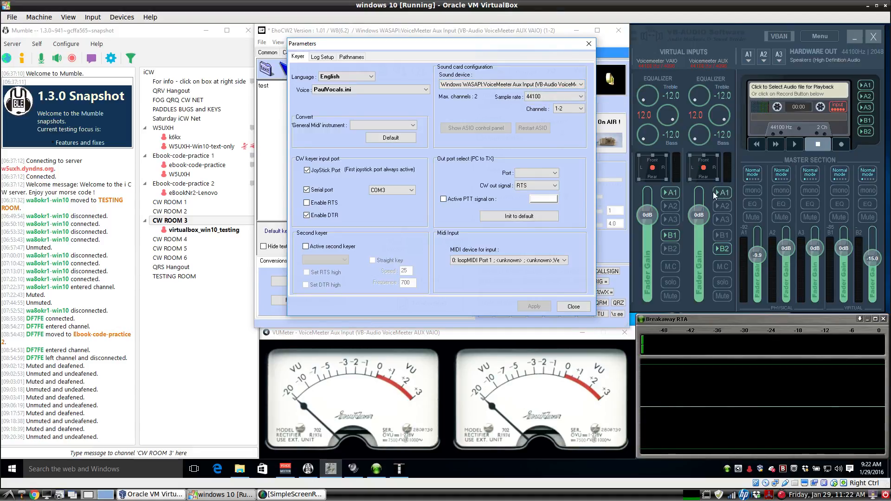
click(717, 52)
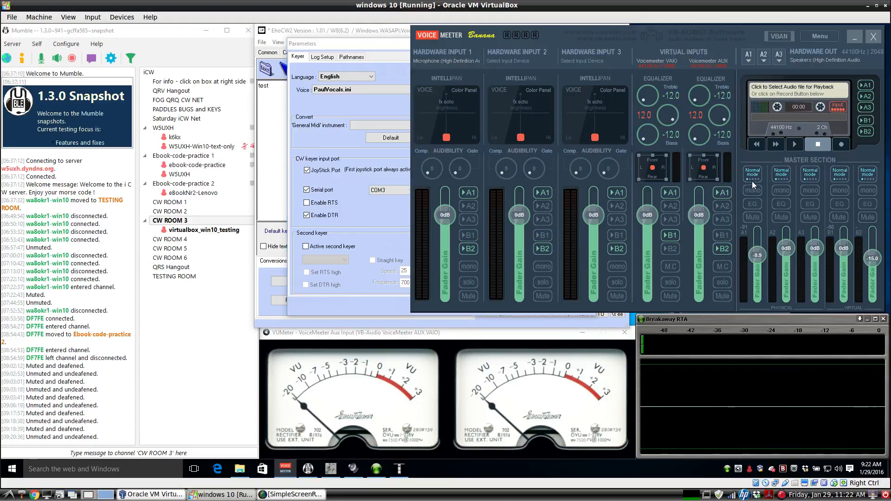
Check the A1 hardware output list unchanged, route Voicemeeter AUX to B2, and return to EhoCW2 Parameters.
click(749, 60)
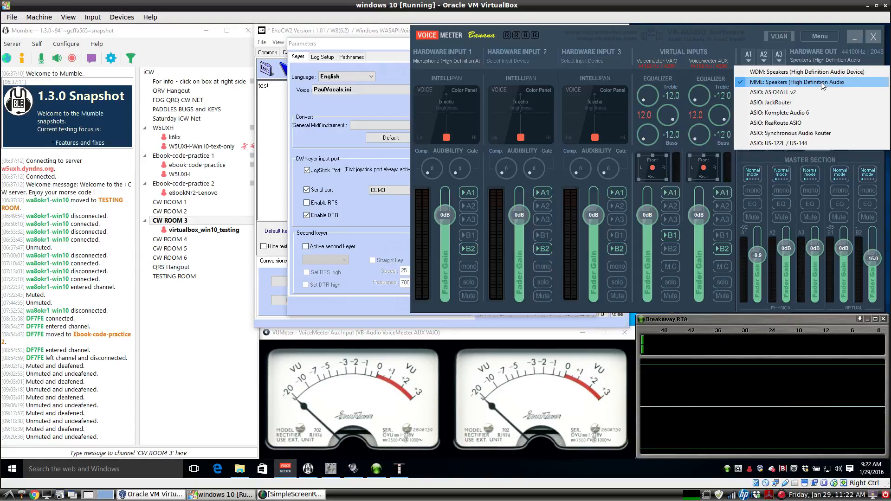
click(723, 33)
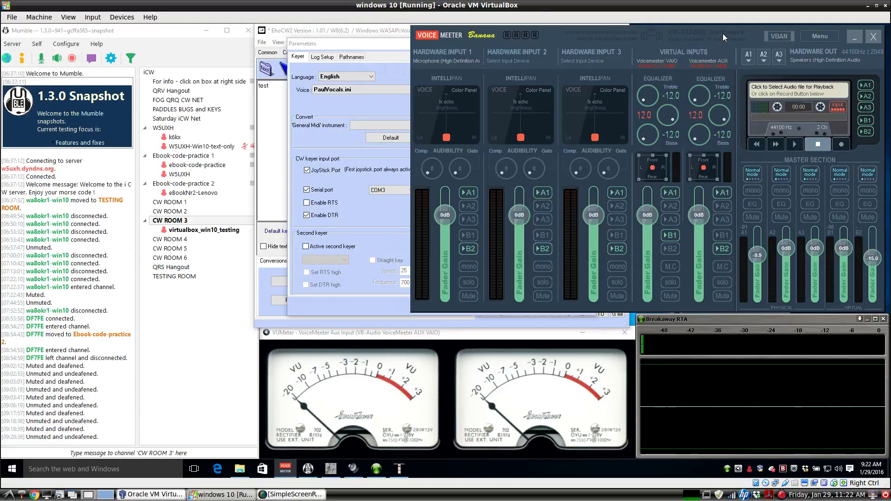
click(724, 250)
click(341, 104)
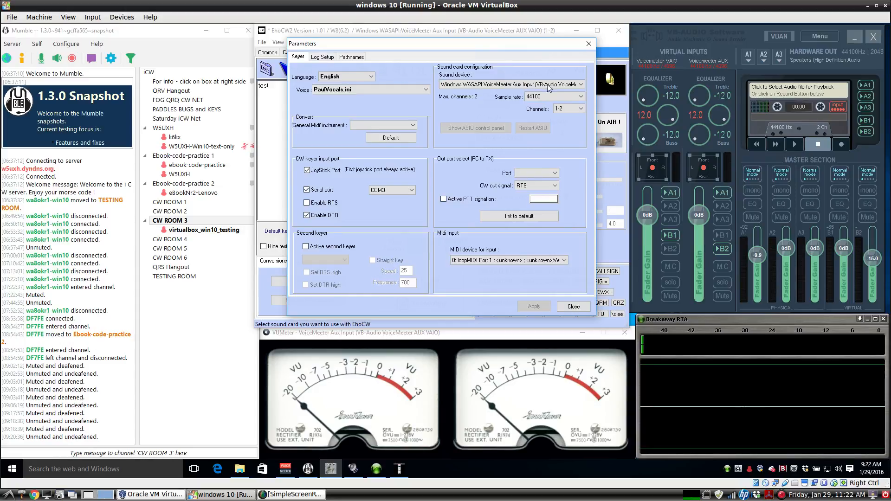
Keep WASAPI VoiceMeeter Aux Input as the sound device and loopMIDI Port 1 as MIDI input, then close Parameters.
click(580, 85)
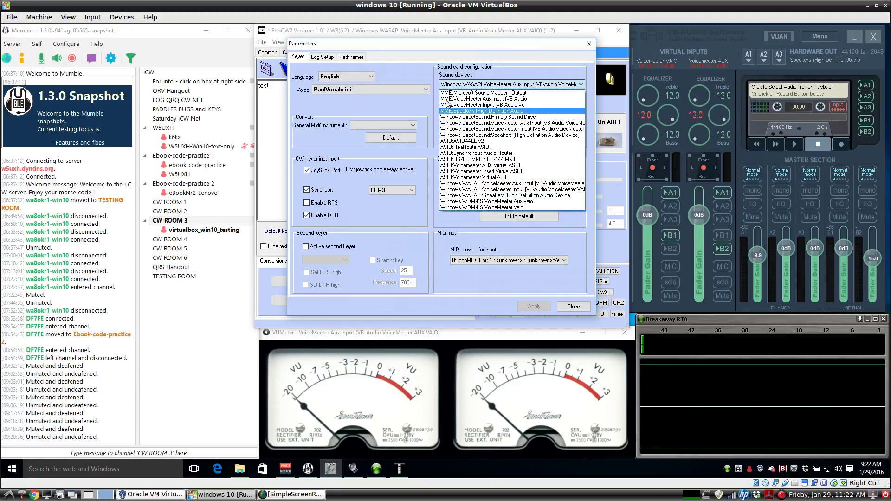
click(408, 70)
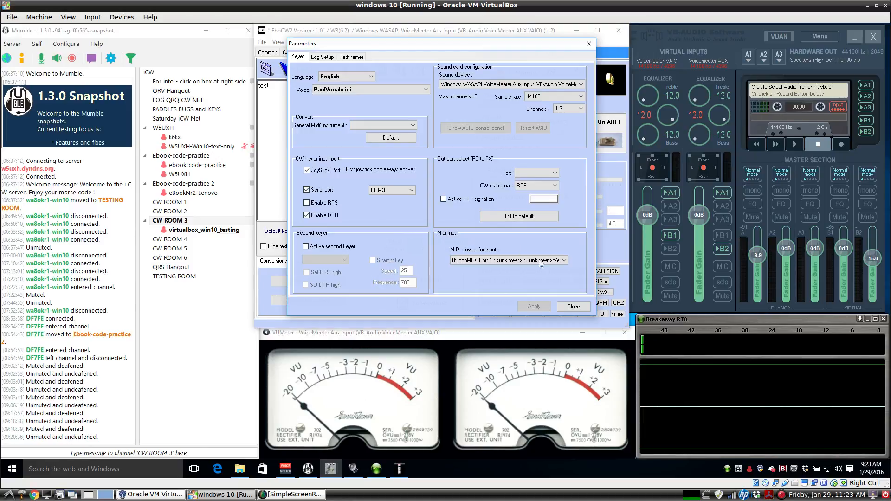
click(564, 260)
click(528, 262)
click(573, 308)
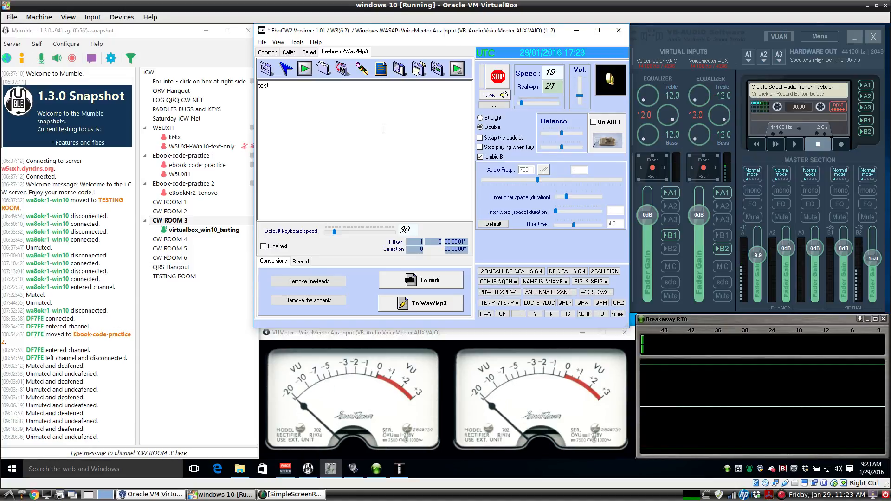
Paste another 'test', raise the default keyboard speed to 52, and type 'war'.
text(test)
drag(334, 232, 342, 234)
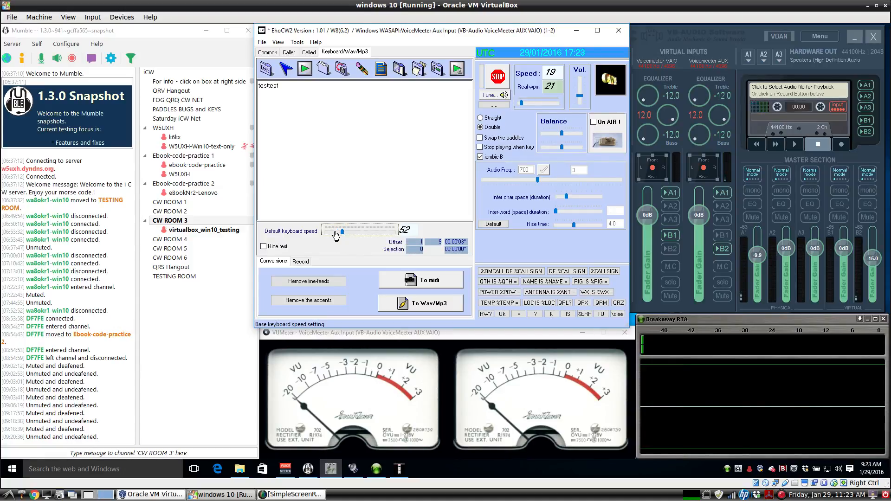
click(343, 166)
text(war)
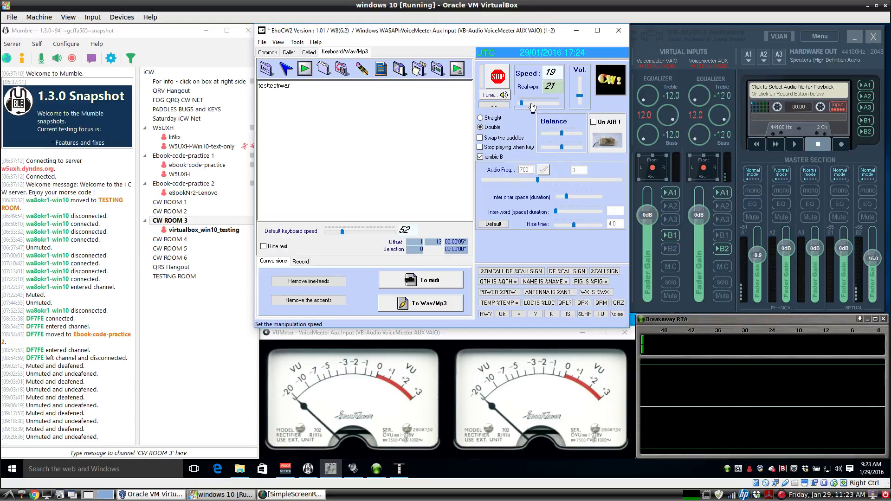
Drop the Morse sending speed to 5 wpm and type 'vvvv'.
drag(532, 105, 522, 109)
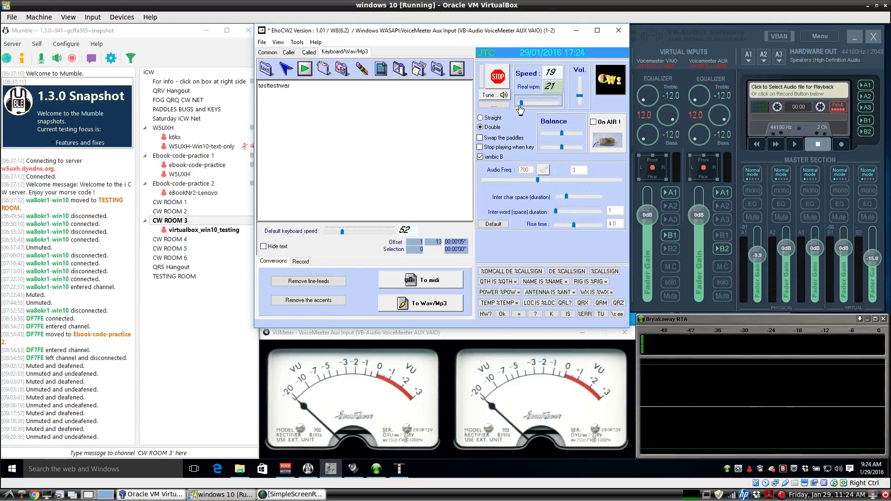
drag(521, 108, 525, 107)
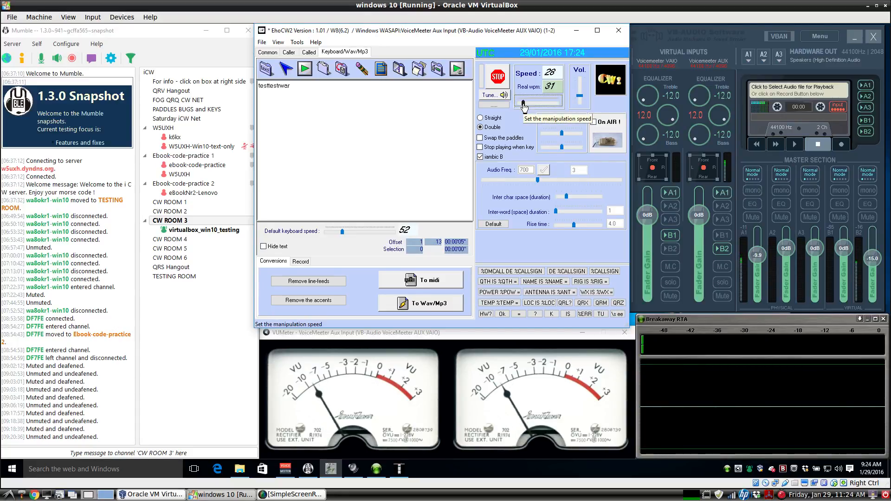
click(519, 105)
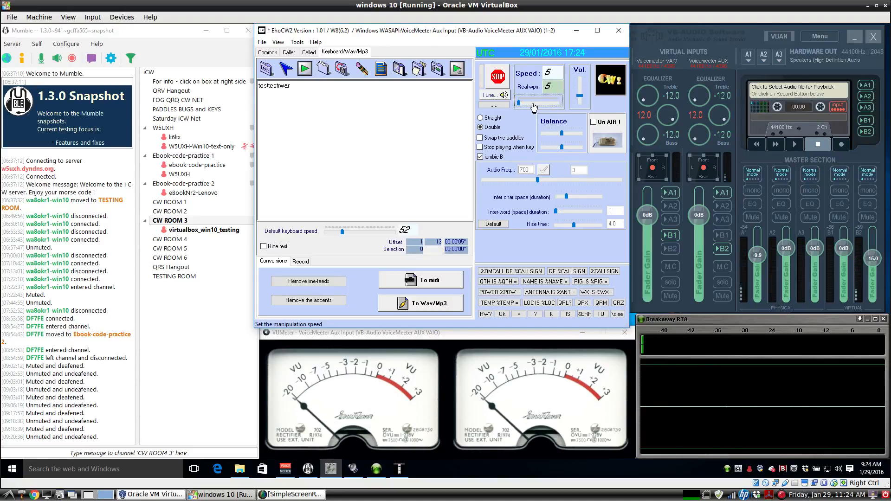
click(377, 137)
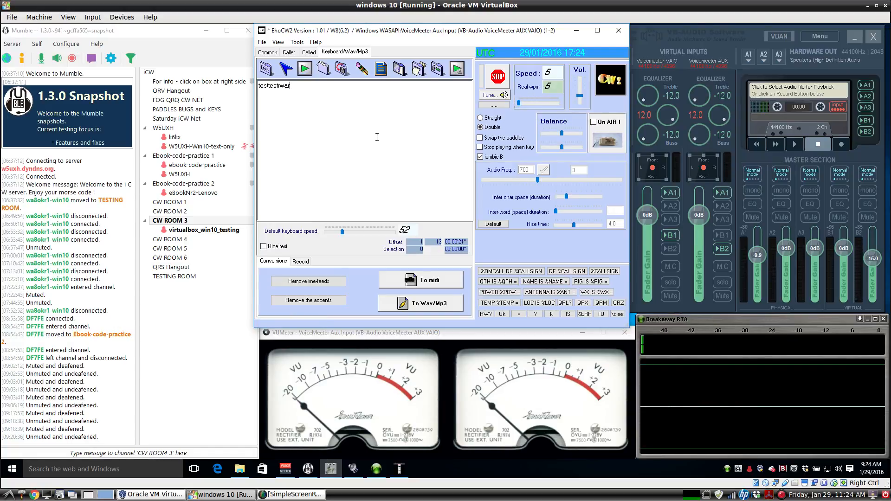
text(vvvv)
Set the tone frequency to 696 Hz and the rise time to 4.2, applying each.
drag(537, 180, 536, 180)
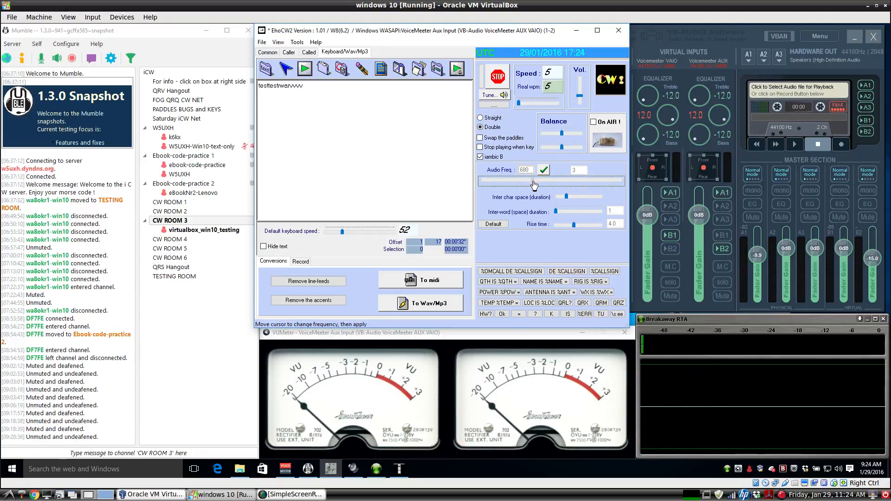
click(545, 171)
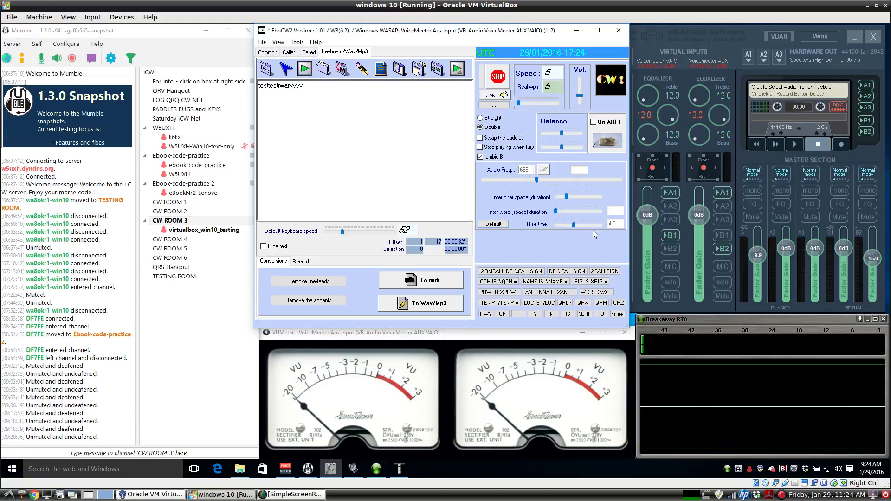
mouse_move(574, 225)
mouse_down()
mouse_move(549, 229)
mouse_move(608, 228)
mouse_move(574, 233)
mouse_up()
click(546, 172)
Confirm VUMeter uses VoiceMeeter Aux Input and Breakaway RTA uses VoiceMeeter Output, then bring up SimpleScreenRecorder.
right_click(481, 336)
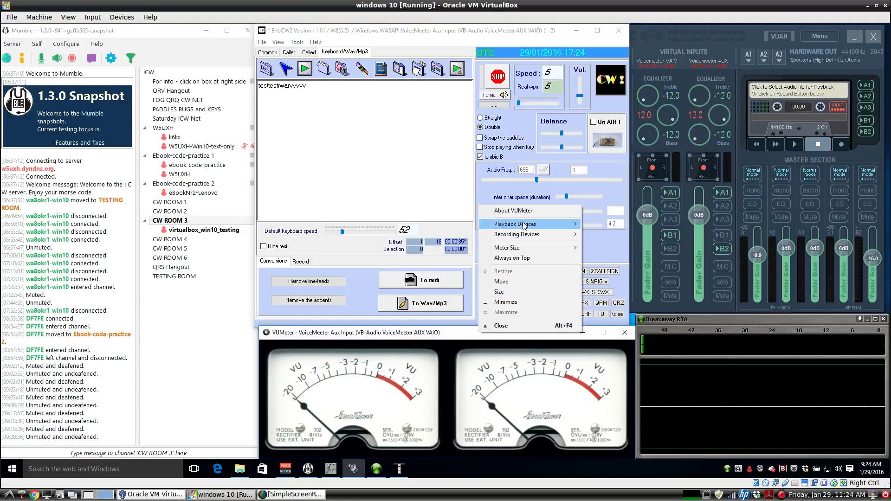
mouse_move(524, 225)
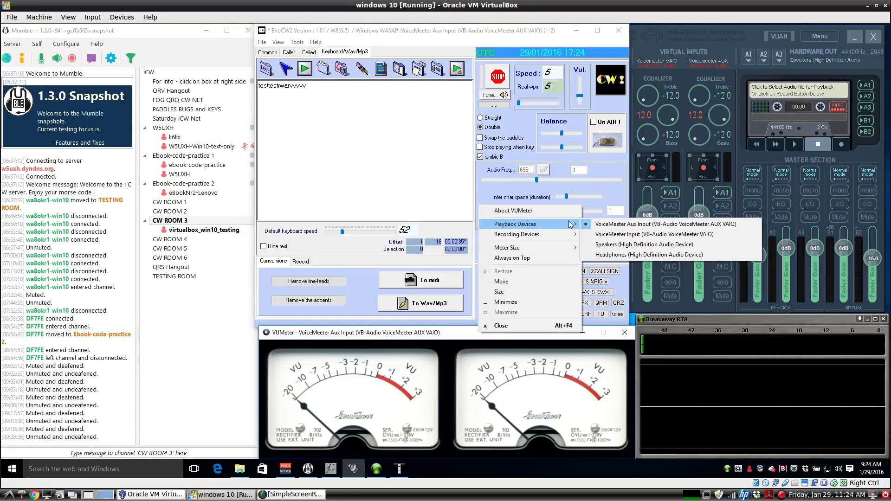
right_click(717, 325)
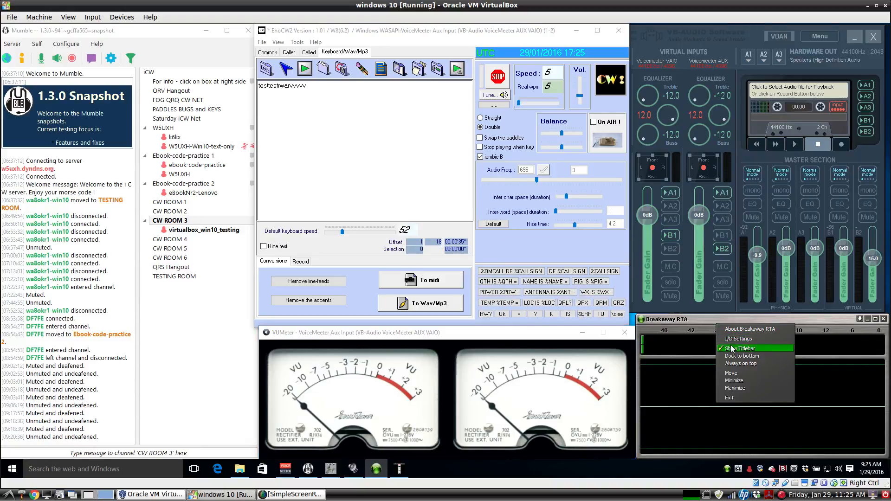
click(731, 339)
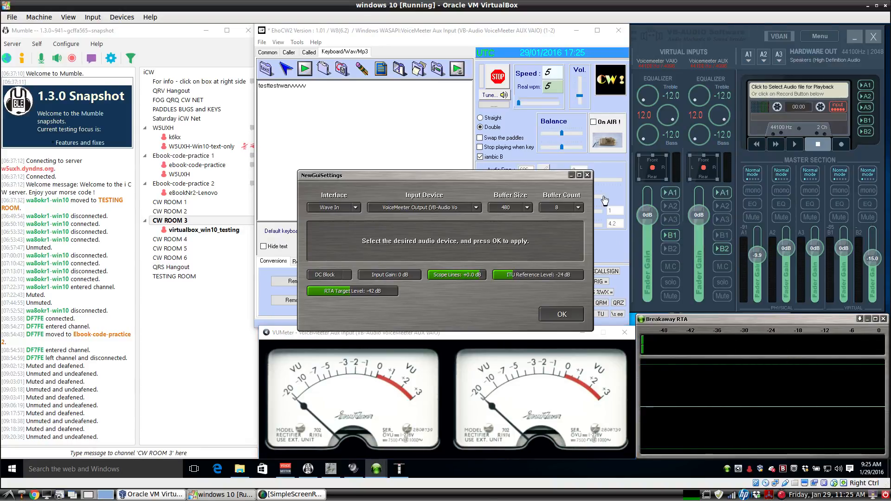
click(587, 175)
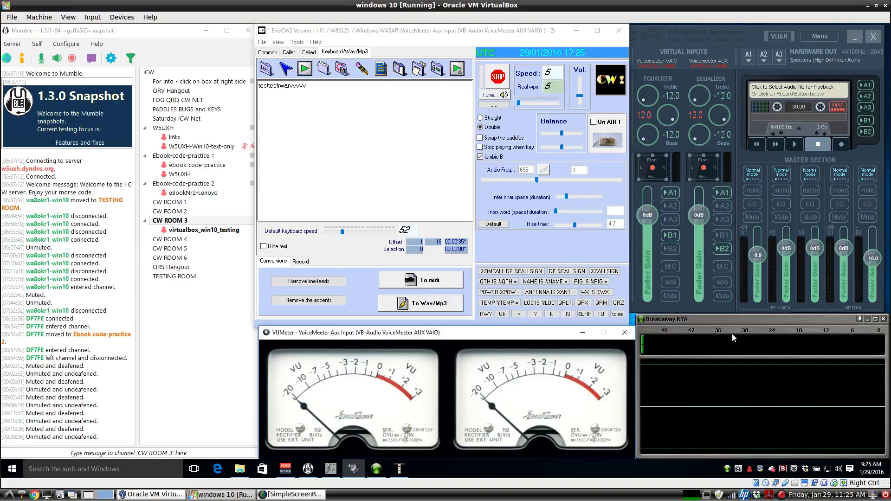
click(724, 321)
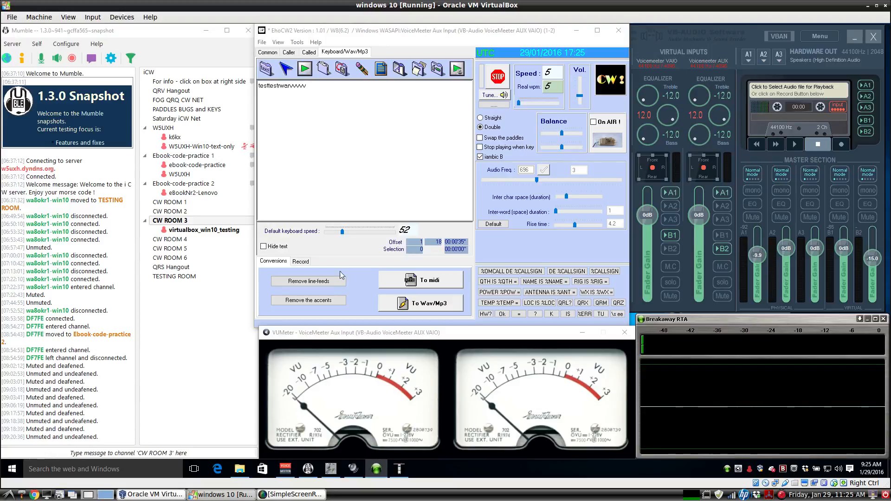
click(288, 494)
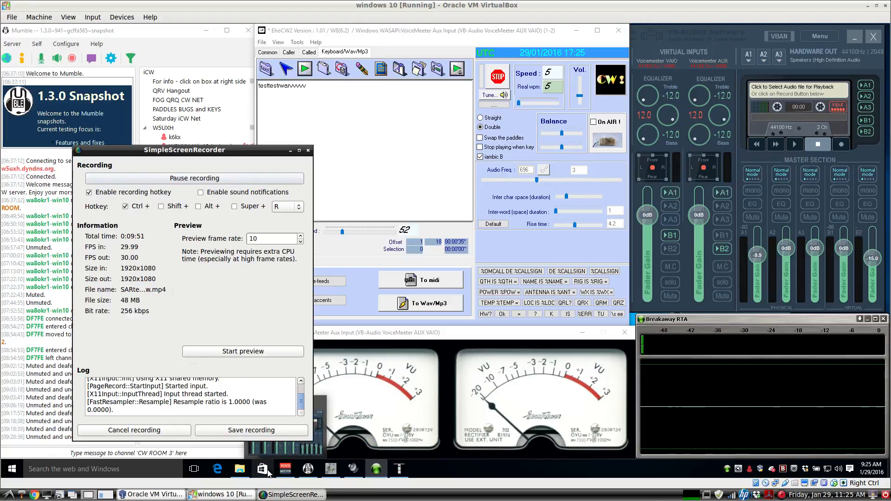